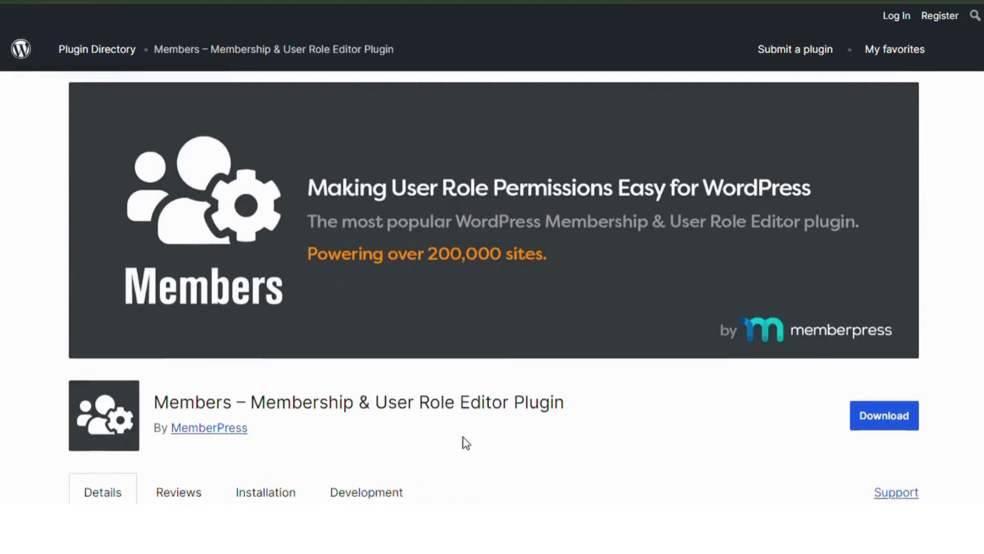
scroll(463, 442, down, 2)
scroll(464, 442, down, 3)
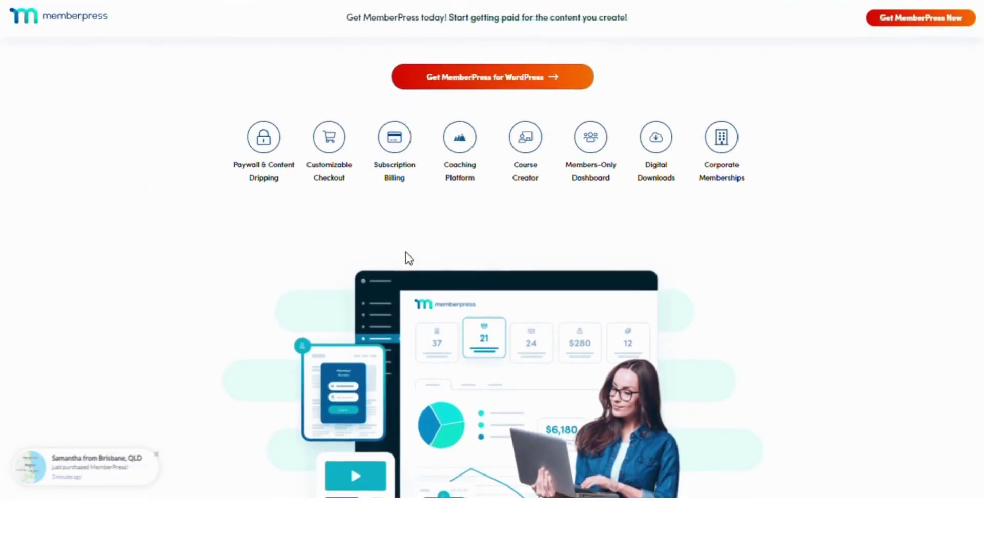
scroll(407, 258, down, 2)
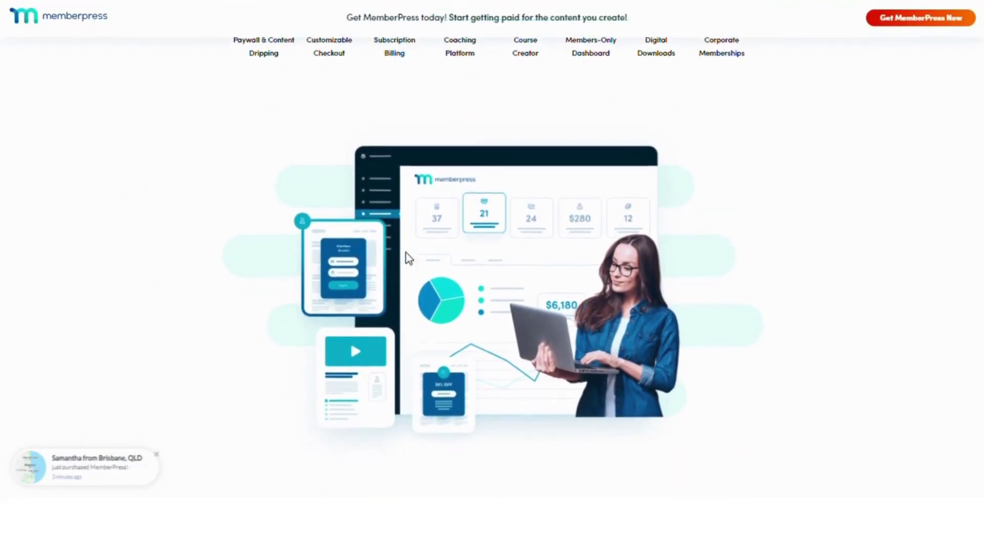
scroll(408, 257, down, 2)
scroll(408, 259, down, 2)
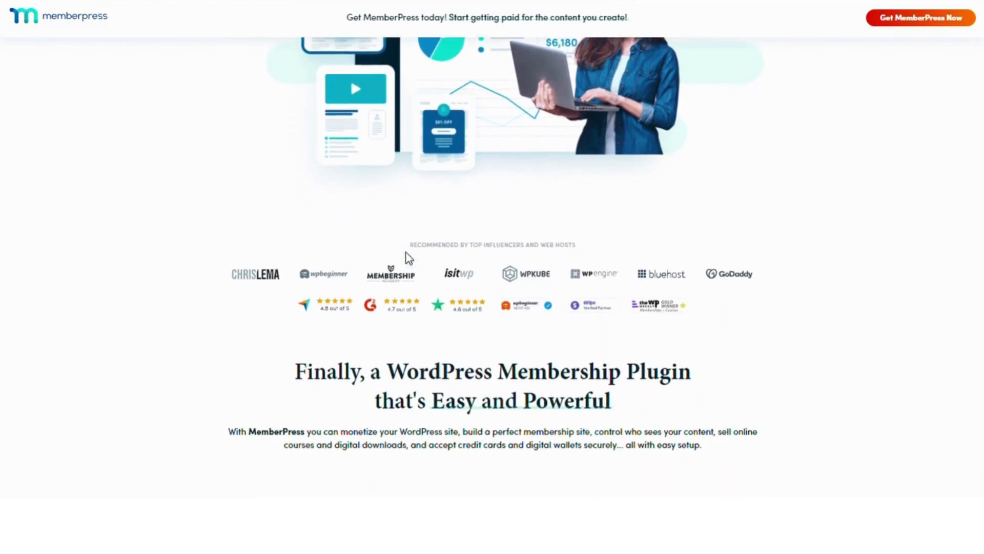
scroll(407, 258, down, 2)
scroll(412, 259, down, 2)
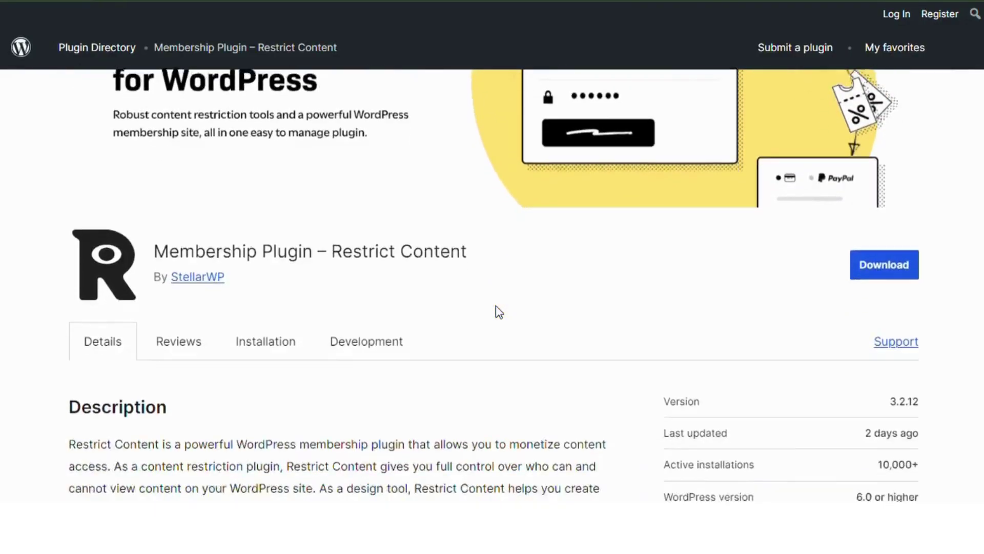
scroll(496, 305, down, 2)
scroll(496, 306, down, 1)
scroll(496, 305, down, 2)
scroll(496, 305, down, 1)
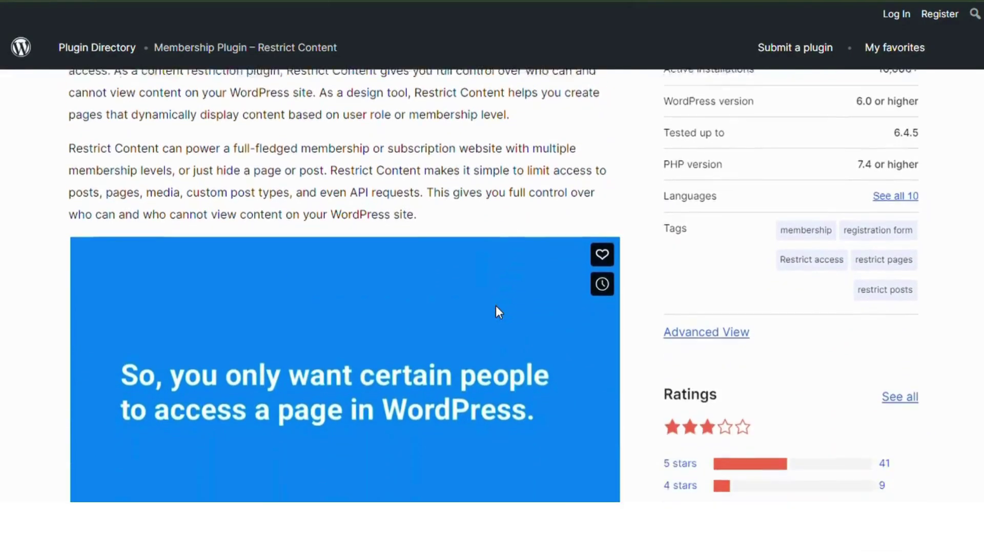
scroll(496, 305, down, 1)
scroll(496, 311, down, 1)
scroll(496, 311, down, 1)
scroll(496, 311, down, 1)
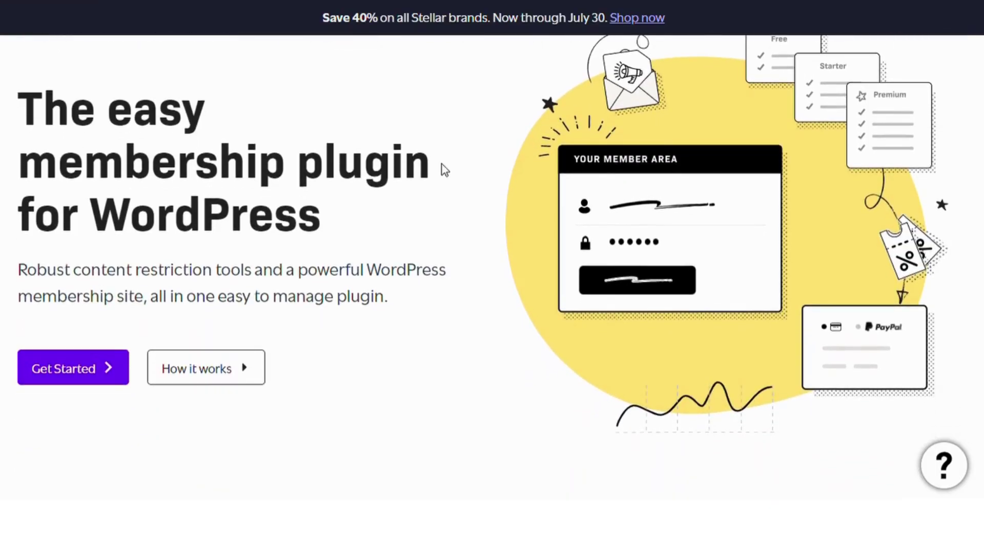
scroll(439, 167, down, 1)
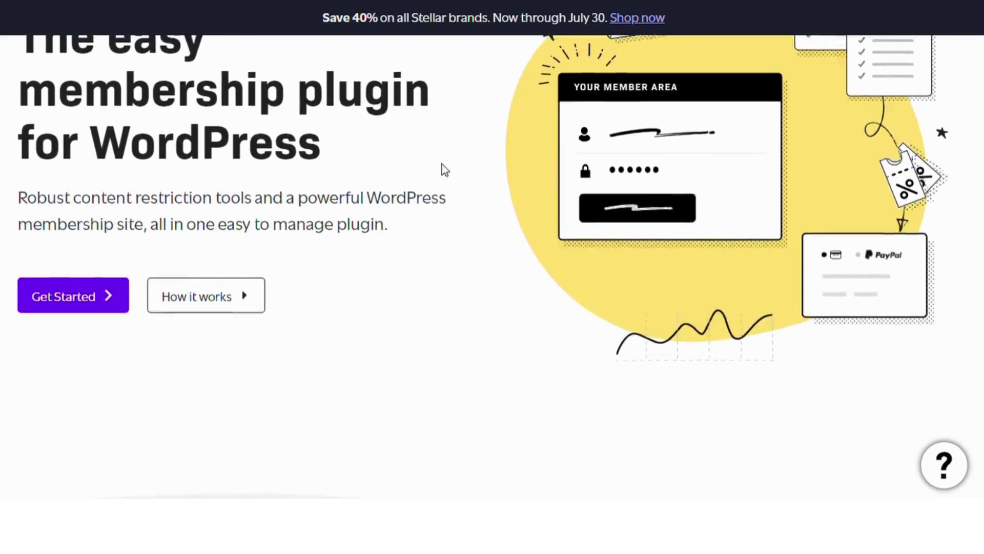
scroll(443, 170, down, 1)
scroll(444, 170, down, 1)
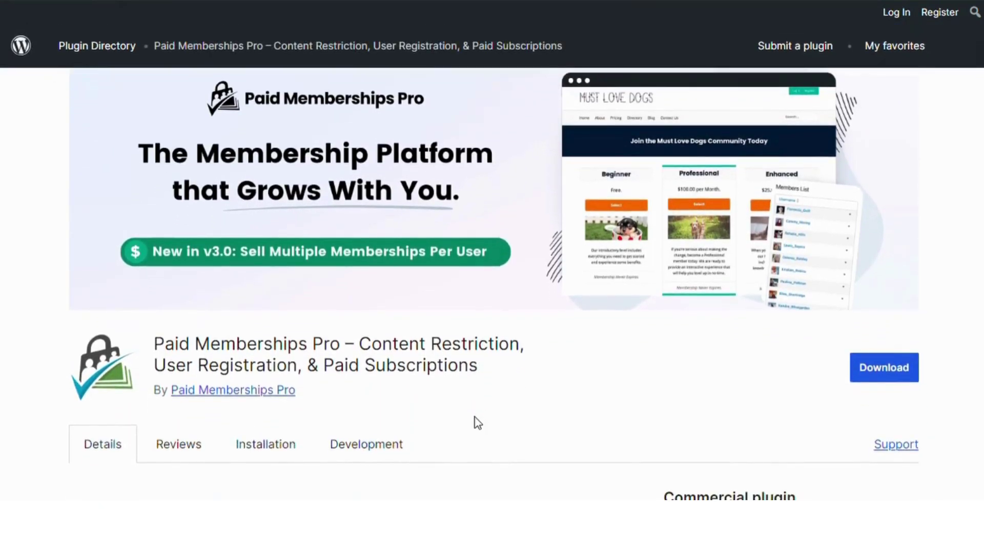
scroll(474, 415, down, 1)
scroll(477, 419, down, 1)
scroll(481, 422, down, 1)
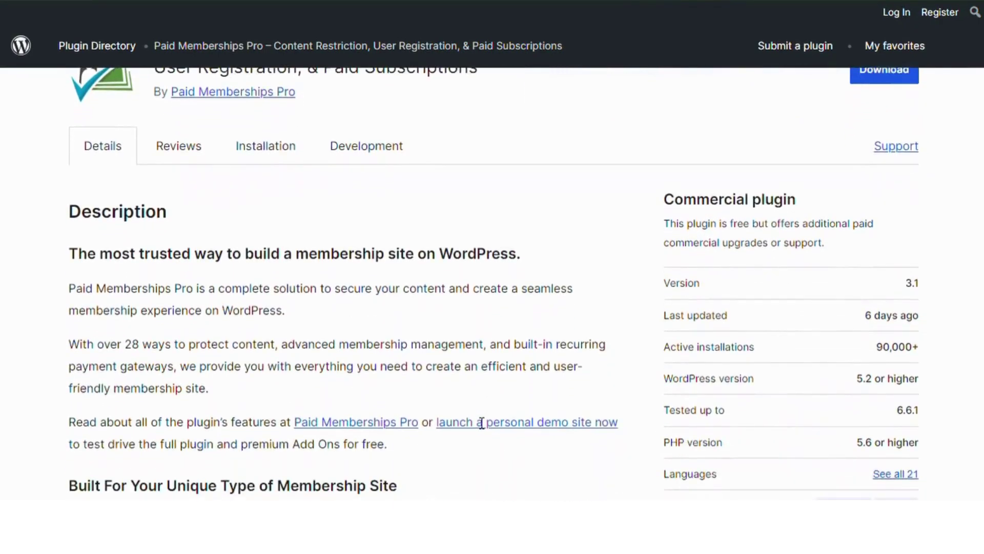
scroll(481, 423, down, 1)
scroll(481, 423, down, 2)
scroll(475, 416, down, 2)
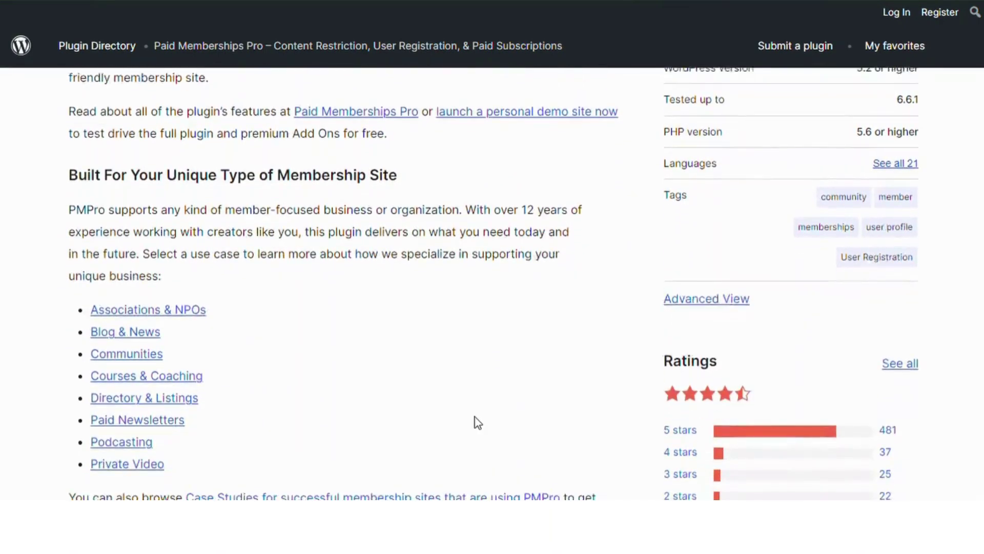
scroll(474, 416, down, 2)
scroll(474, 417, down, 1)
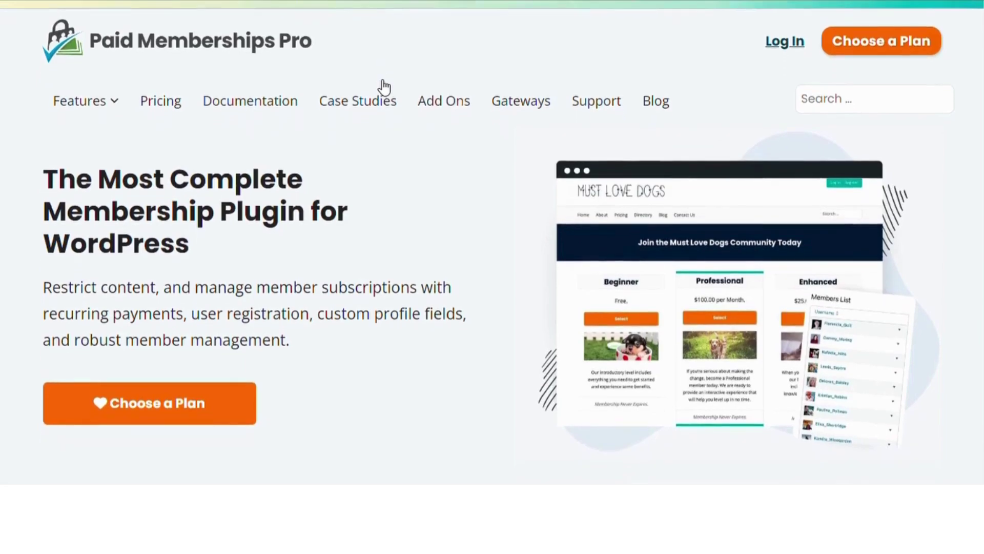
scroll(380, 88, down, 2)
scroll(384, 86, down, 2)
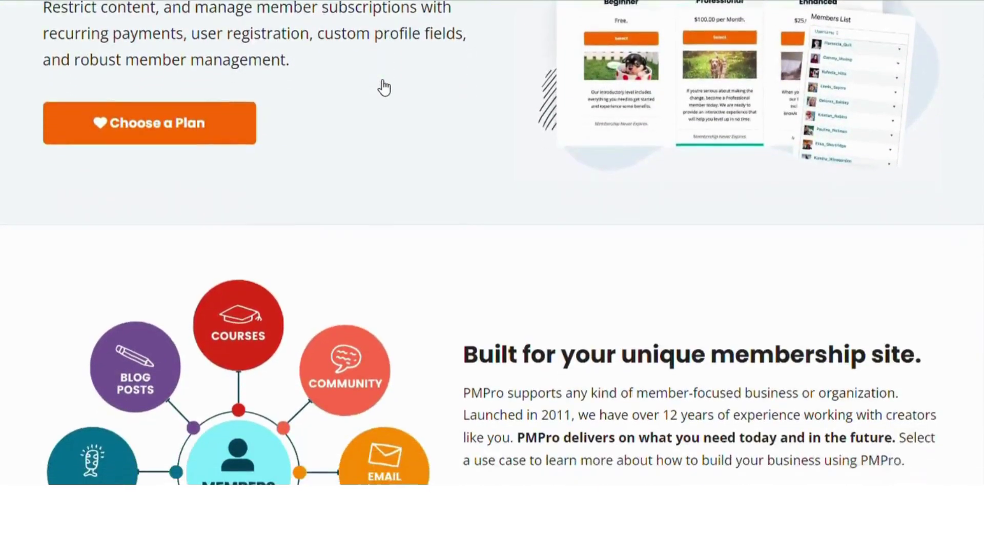
scroll(384, 86, down, 1)
scroll(384, 87, down, 2)
scroll(384, 86, down, 1)
scroll(383, 86, down, 2)
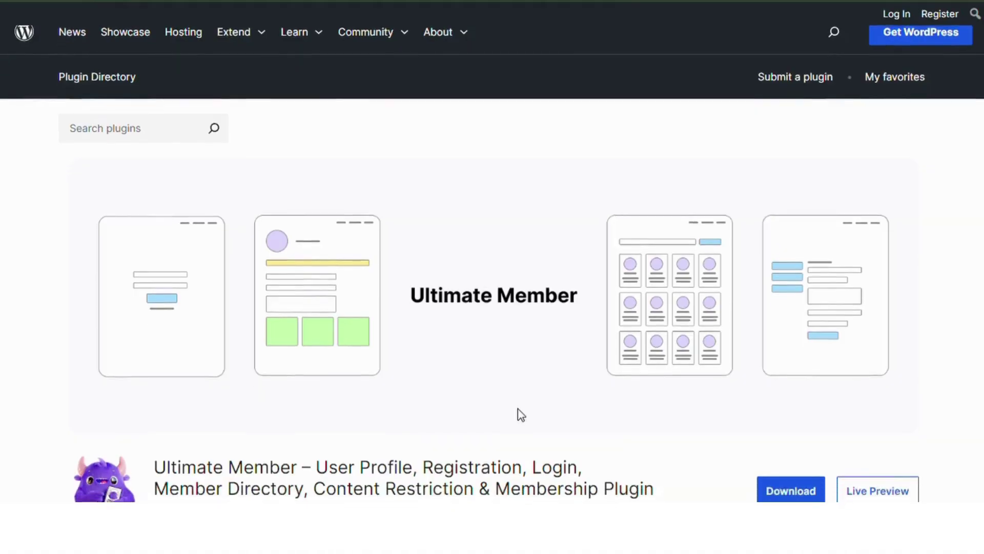
scroll(524, 416, down, 2)
scroll(525, 415, down, 1)
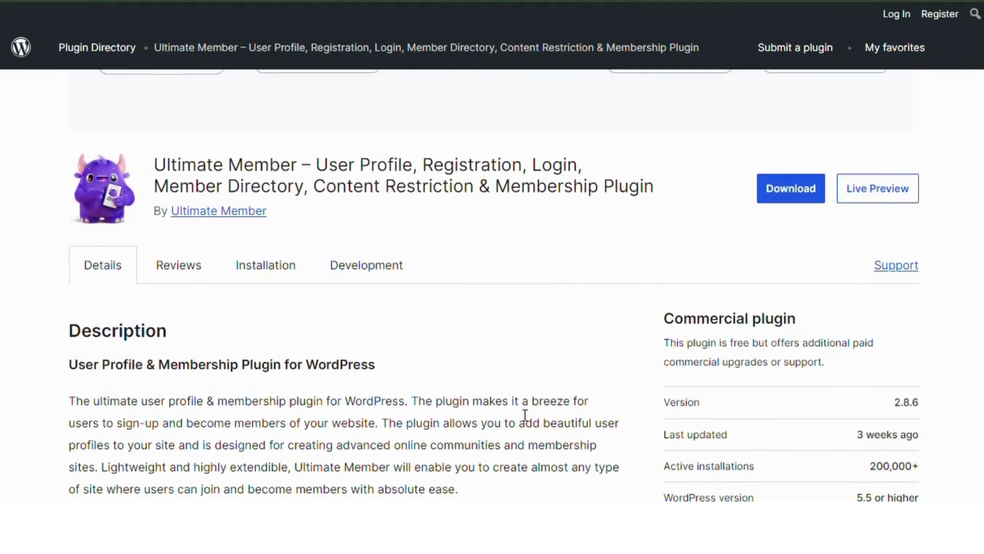
scroll(524, 415, down, 1)
scroll(524, 416, down, 2)
scroll(524, 415, down, 2)
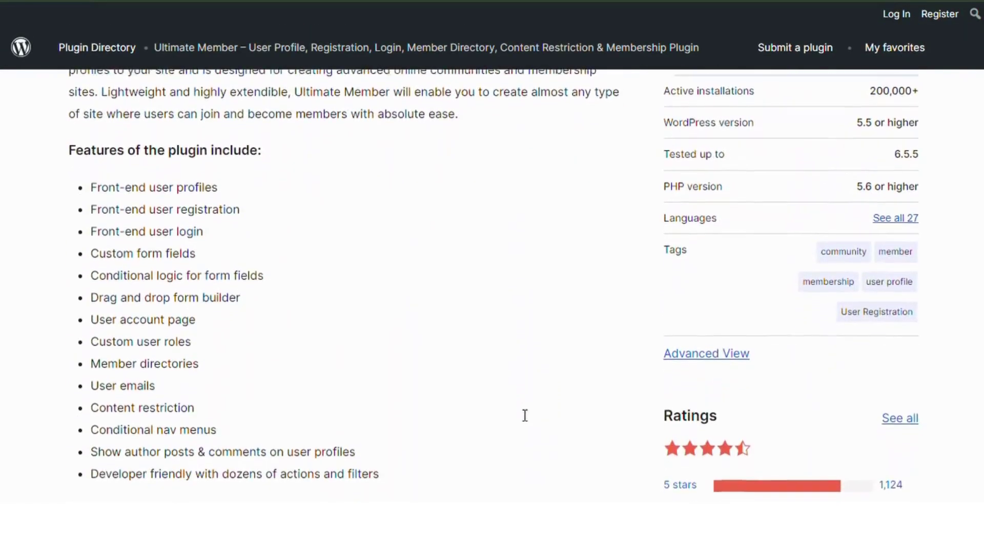
scroll(525, 415, down, 3)
scroll(526, 417, down, 2)
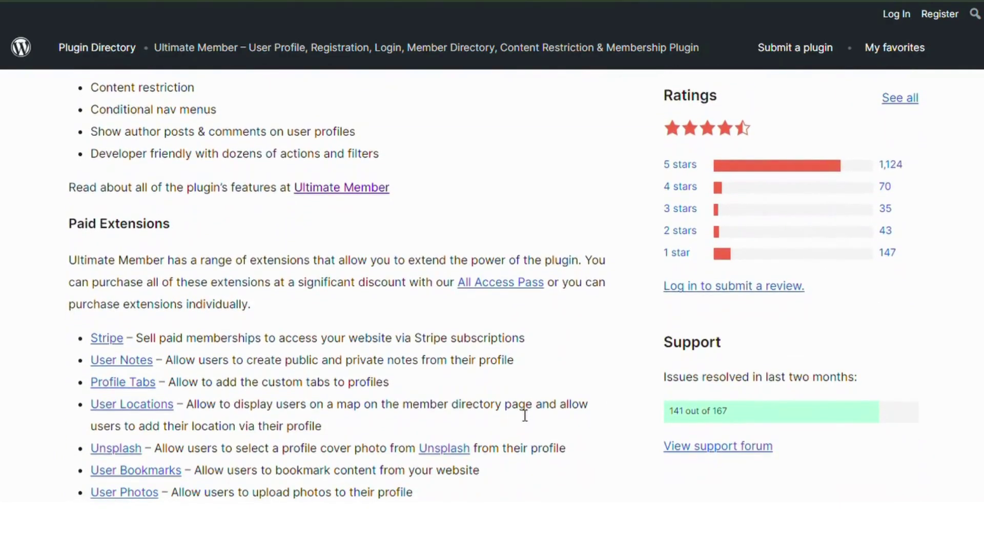
scroll(728, 40, down, 1)
scroll(729, 40, down, 1)
scroll(728, 40, down, 1)
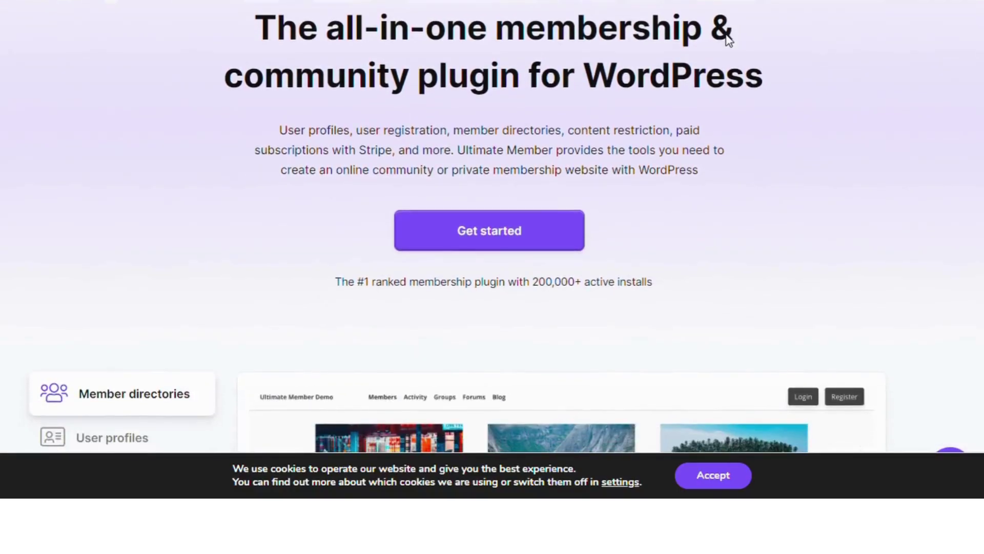
scroll(728, 40, down, 2)
scroll(728, 40, down, 1)
scroll(727, 40, down, 1)
scroll(728, 41, down, 1)
scroll(728, 41, down, 1)
scroll(728, 40, down, 1)
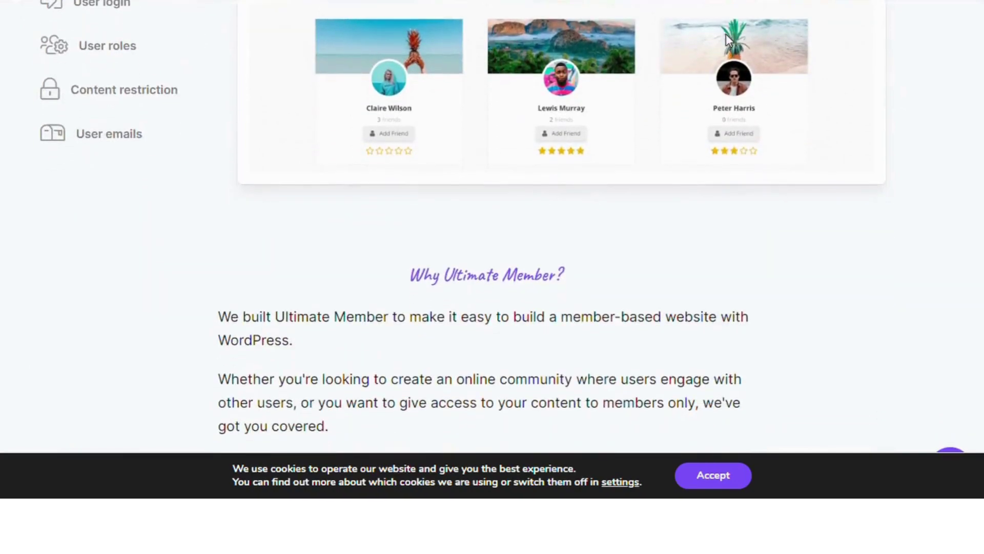
scroll(728, 40, down, 1)
scroll(729, 40, down, 1)
scroll(728, 40, down, 1)
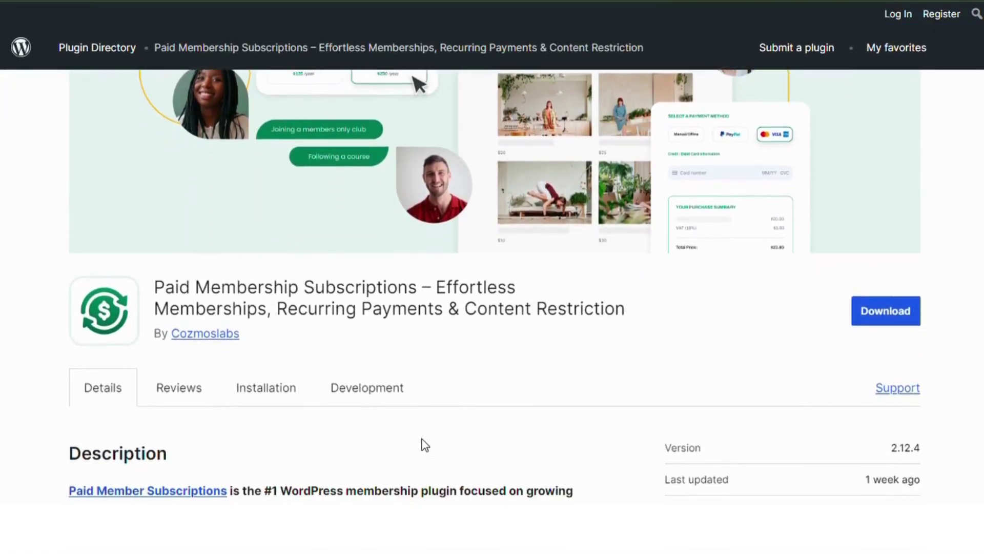
scroll(421, 443, down, 1)
scroll(423, 444, down, 1)
scroll(422, 444, down, 2)
scroll(422, 443, down, 1)
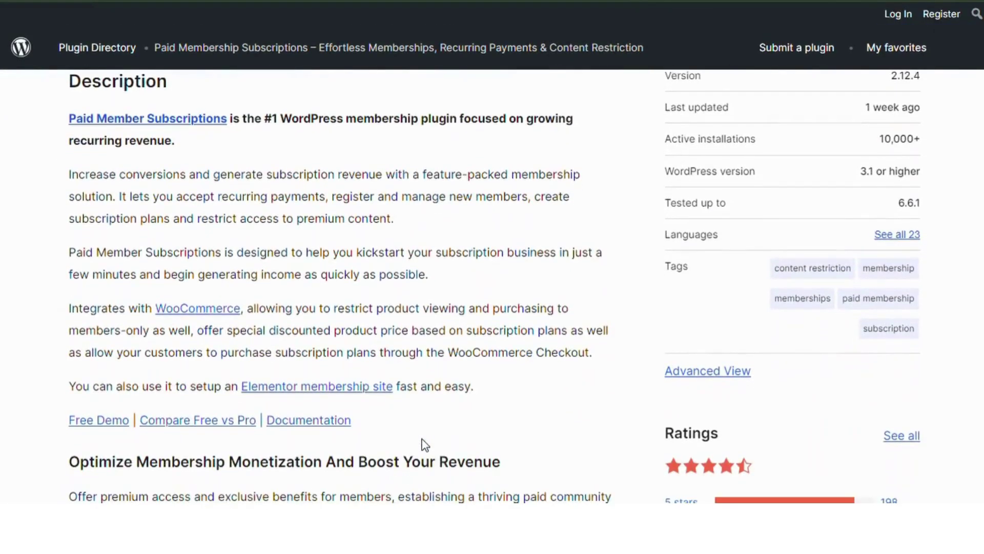
scroll(423, 444, down, 2)
scroll(422, 443, down, 1)
scroll(422, 444, down, 1)
scroll(423, 444, down, 1)
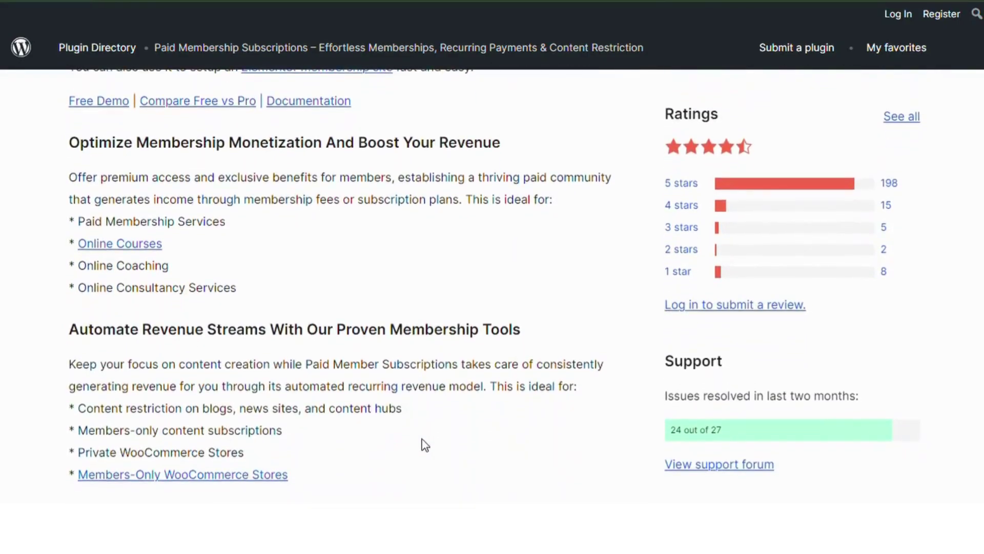
scroll(423, 444, down, 1)
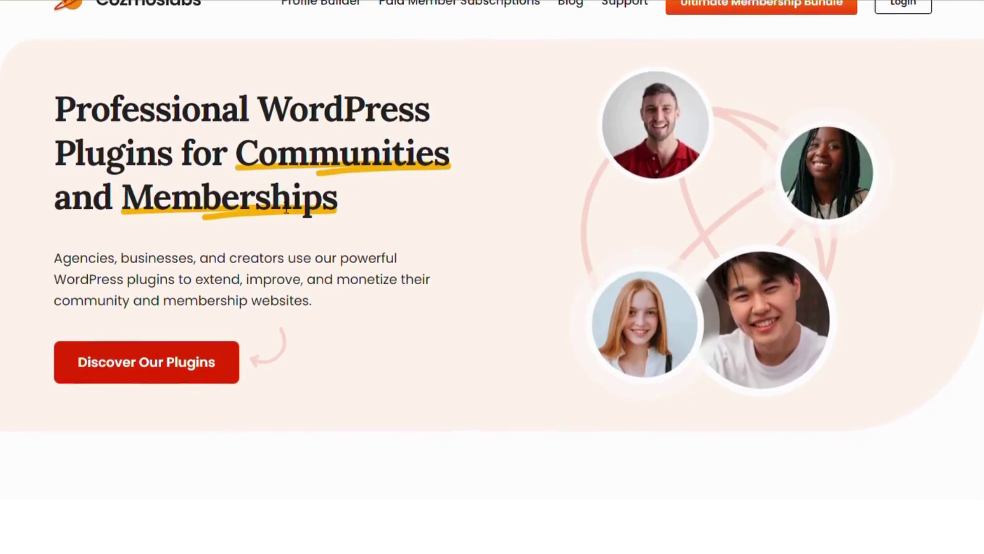
scroll(285, 208, down, 1)
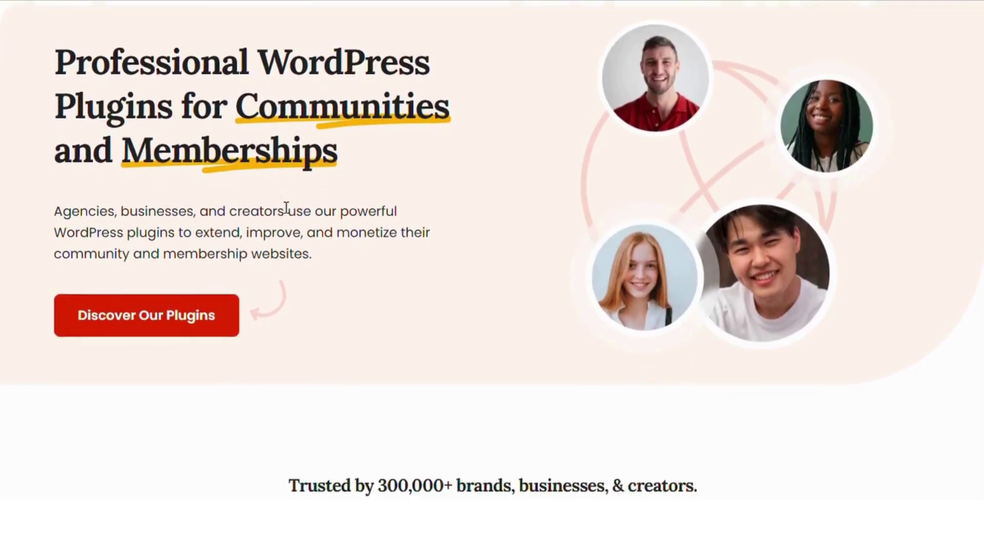
scroll(286, 209, down, 1)
scroll(285, 209, down, 1)
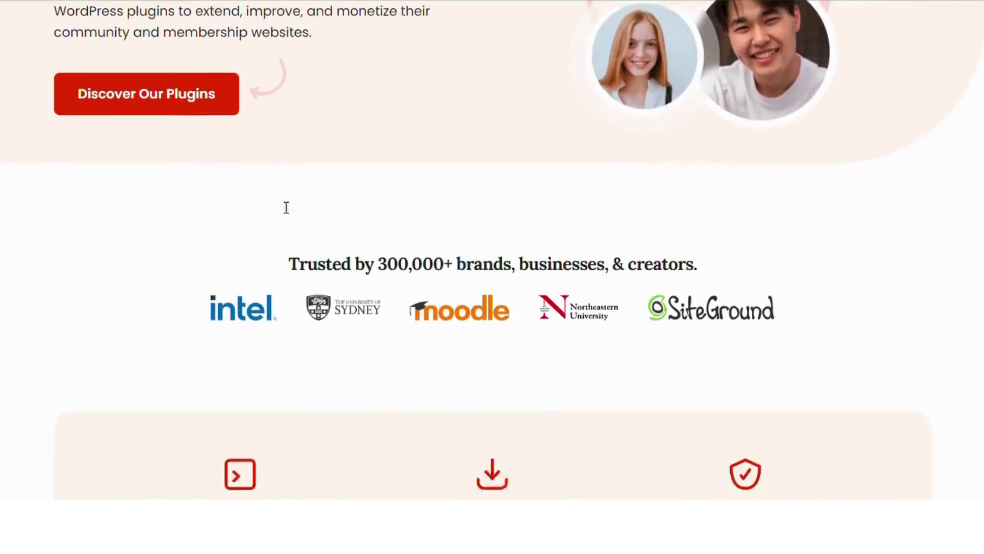
scroll(285, 208, down, 1)
scroll(285, 208, down, 1)
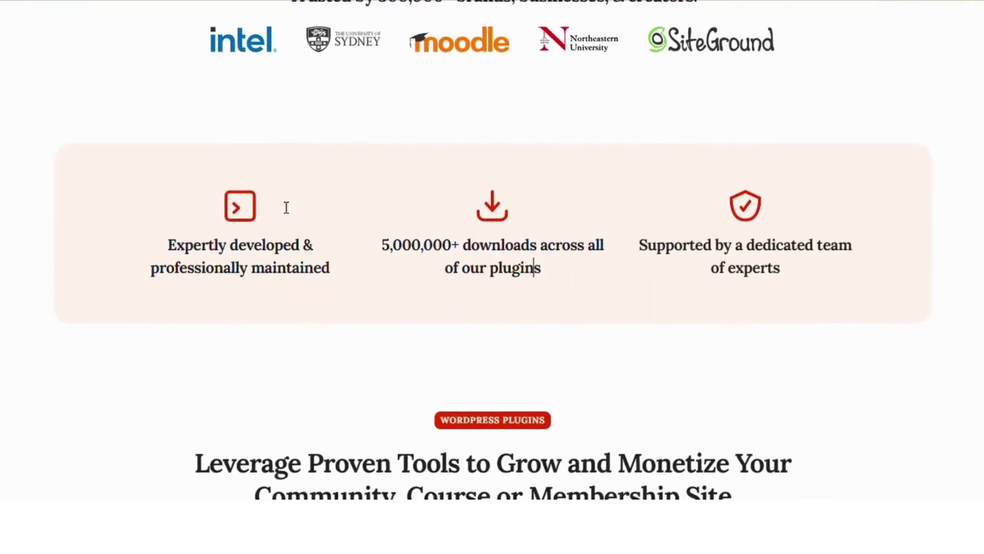
scroll(285, 208, down, 1)
scroll(285, 208, down, 1)
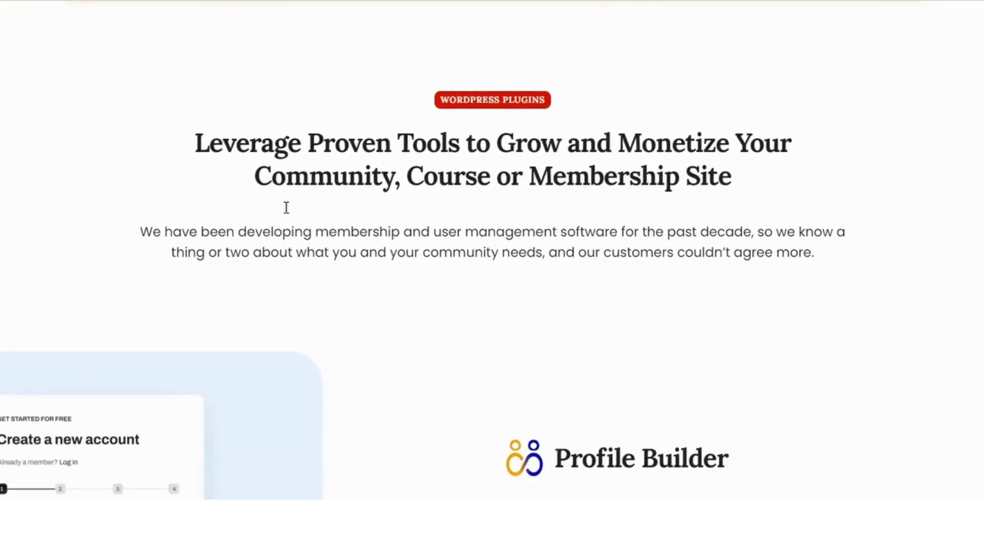
scroll(285, 208, down, 1)
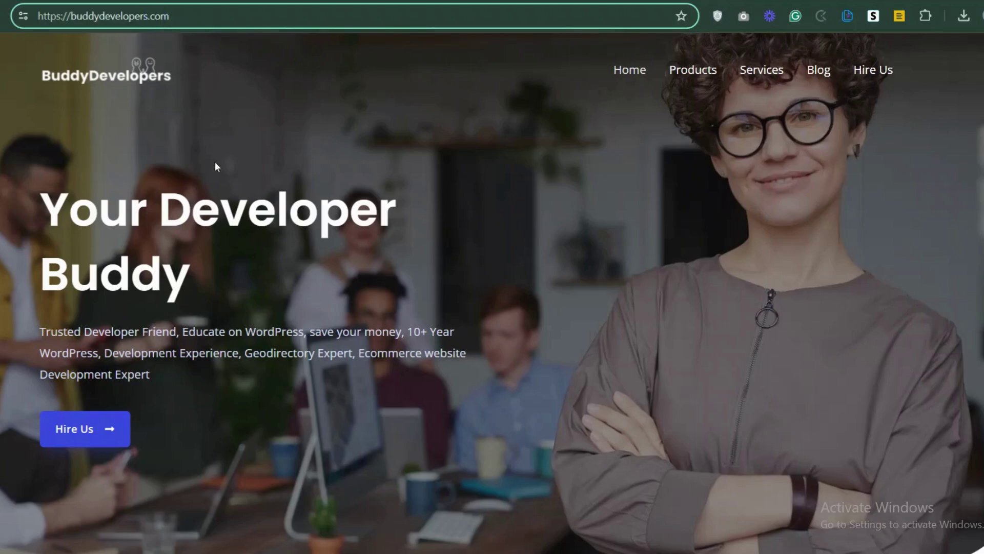
Select 'Hire Us' on the BuddyDevelopers homepage, which opens the BuddyDevelopers Support Facebook group.
click(99, 439)
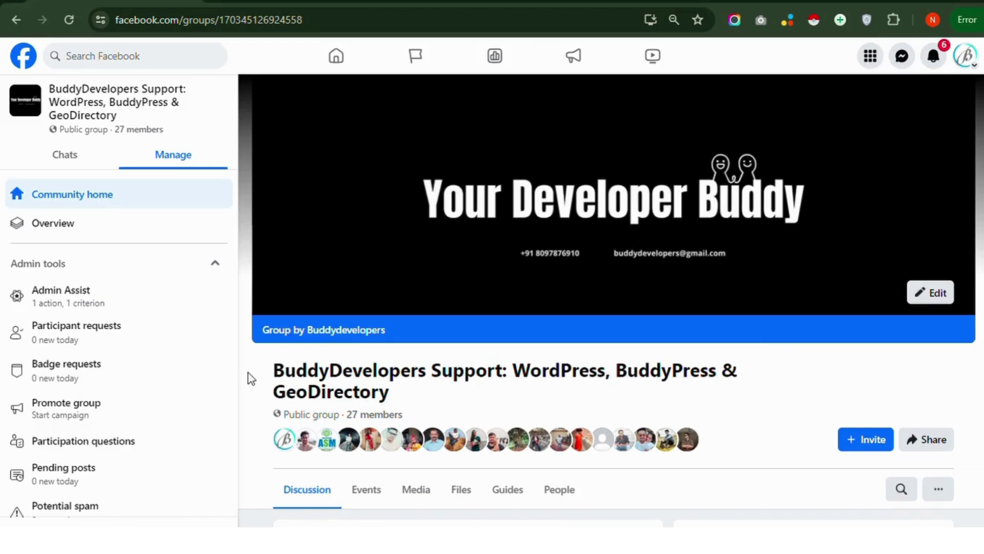
scroll(262, 406, down, 2)
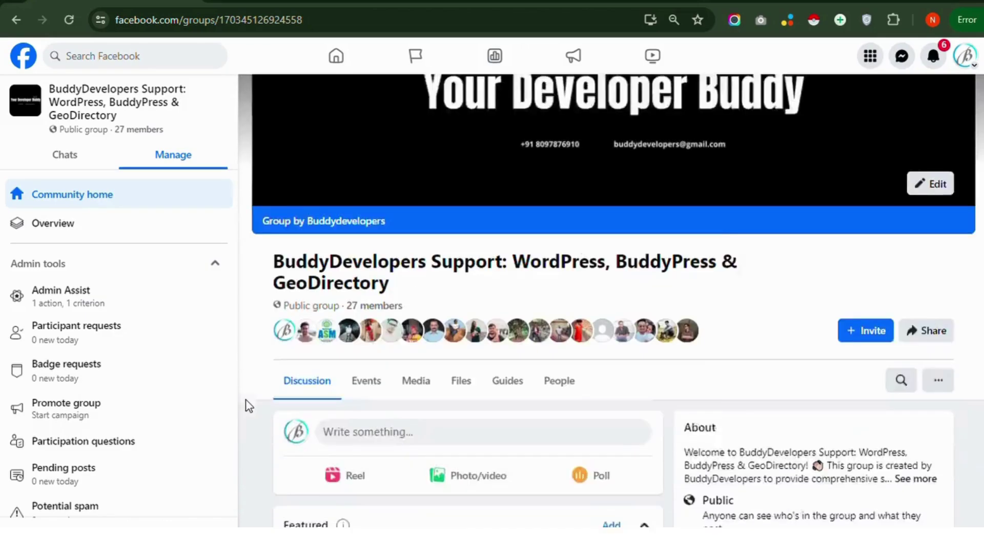